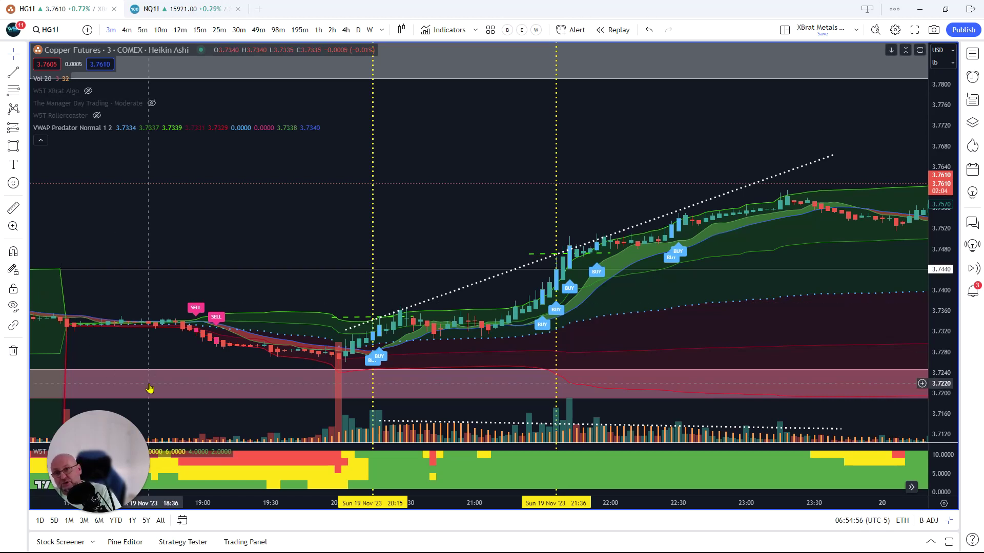
- Set the Volume MA plot style of the Vol indicator to Area
click(41, 140)
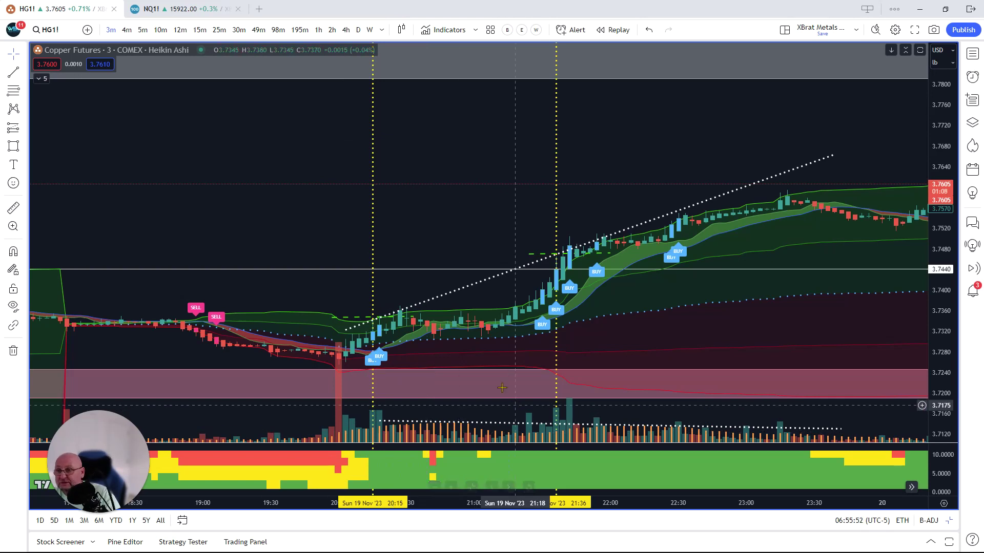
click(40, 79)
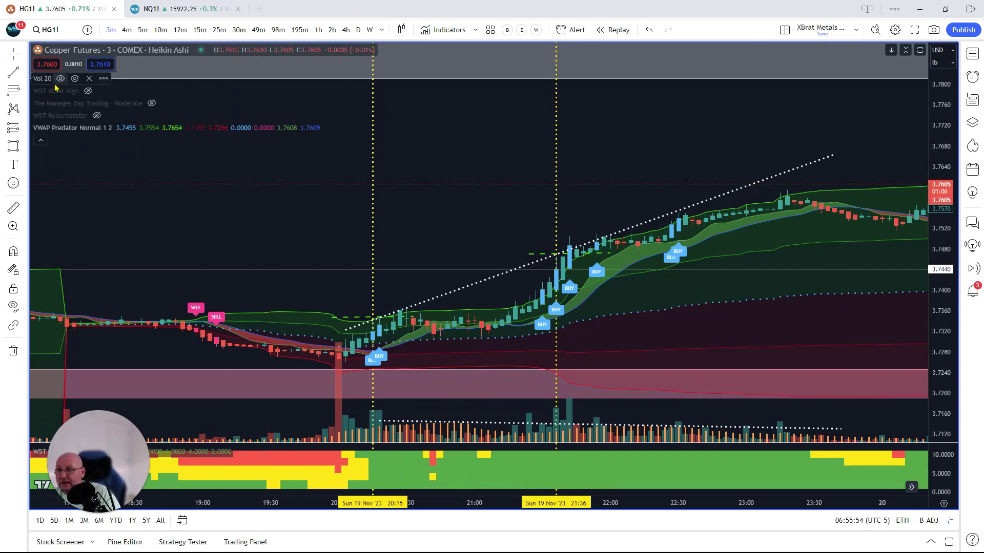
click(76, 79)
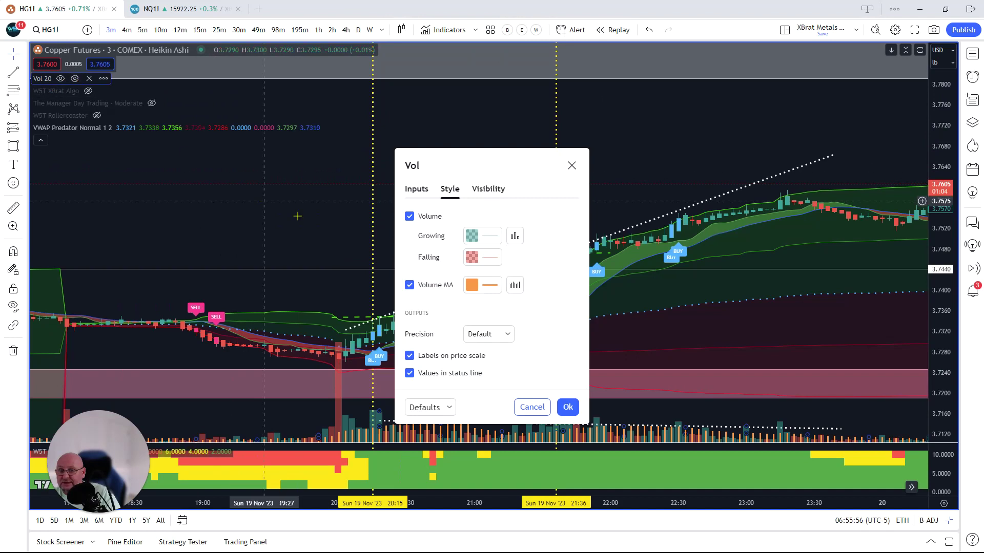
click(515, 286)
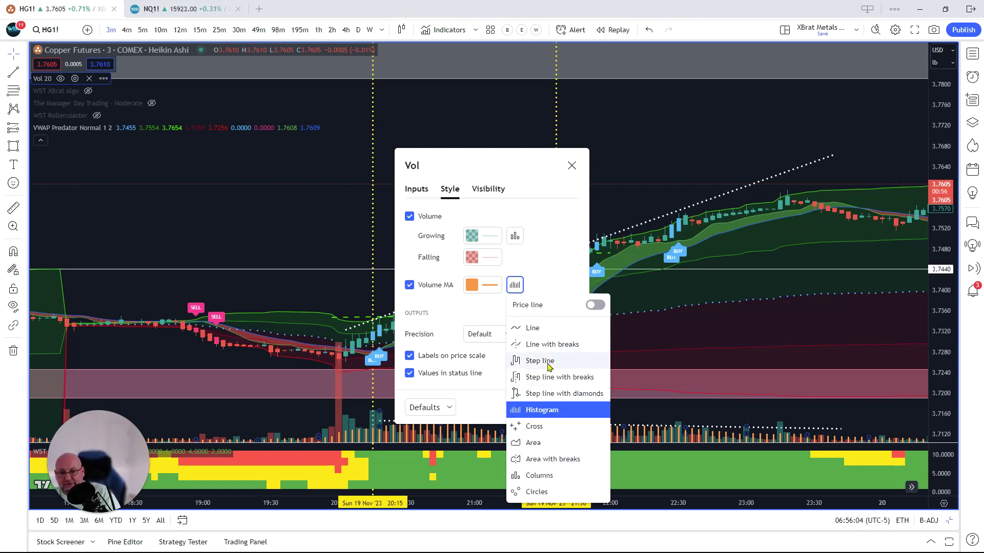
click(543, 443)
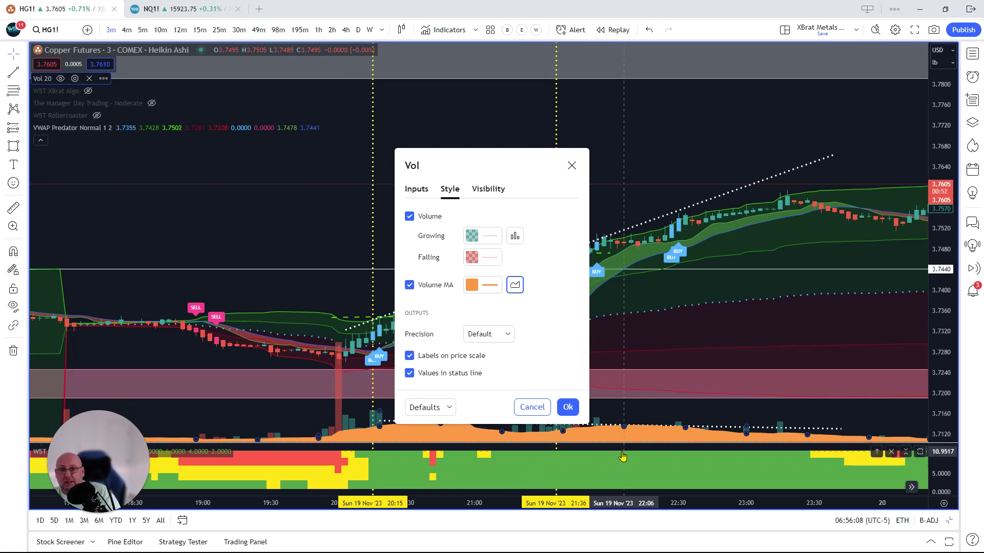
- Set the Volume MA plot style to Histogram, apply the Vol settings and collapse the indicator legend
click(515, 286)
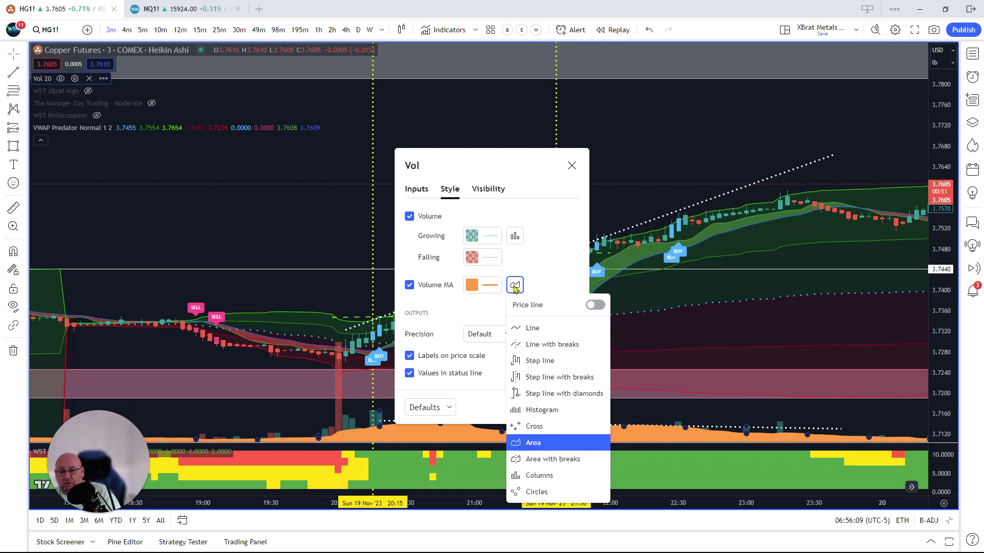
click(533, 410)
click(567, 408)
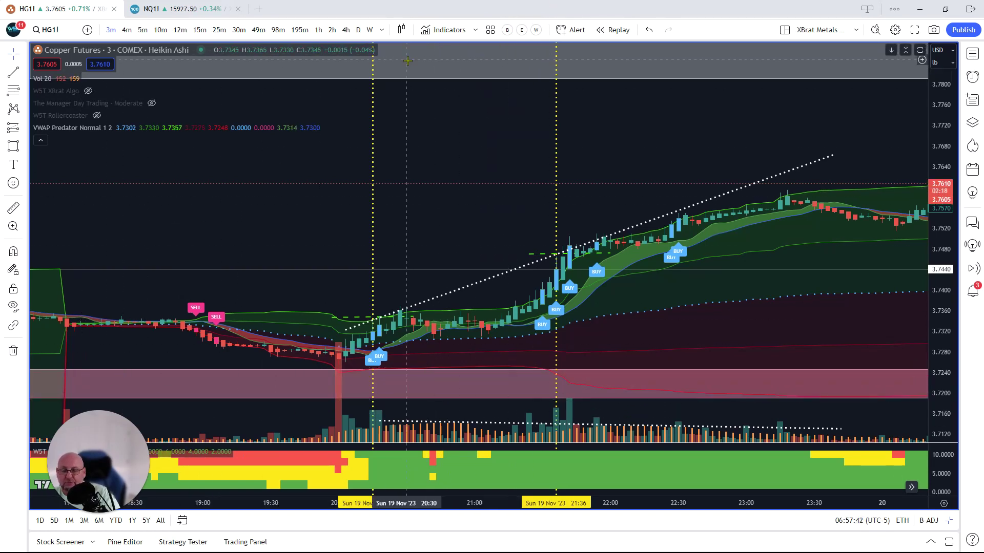
click(41, 140)
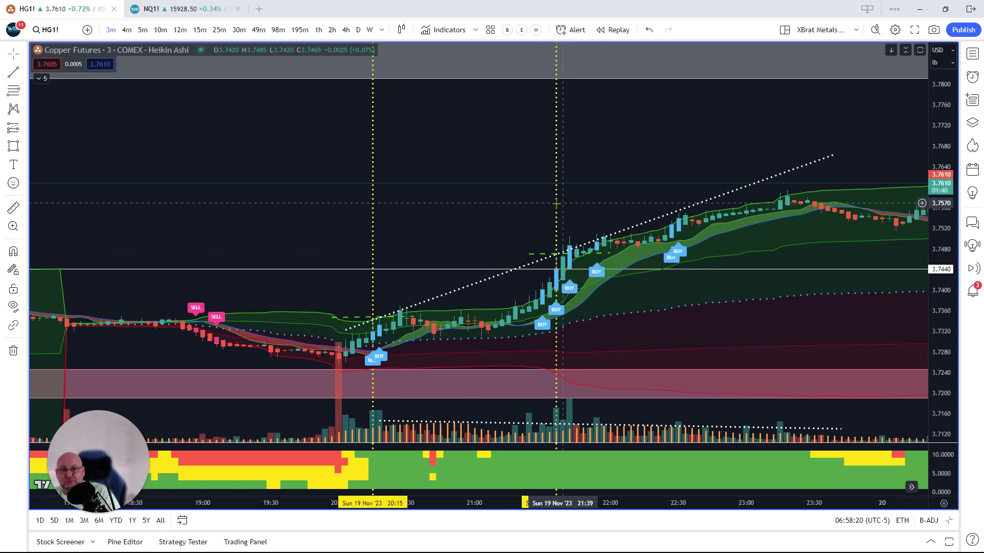
- Move the second yellow dotted vertical line to Sun 19 Nov '23 21:30
click(556, 216)
drag(557, 216, 542, 214)
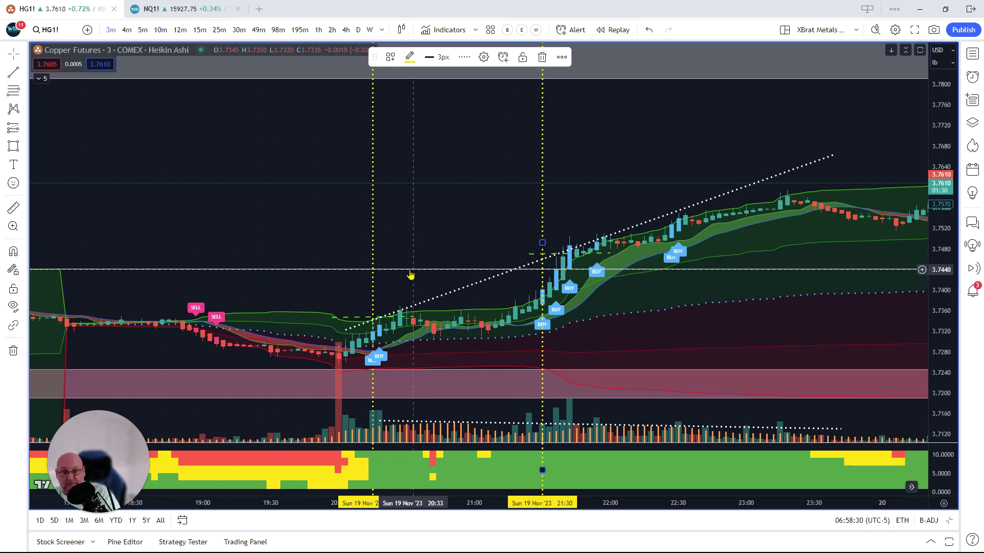
drag(367, 503, 246, 503)
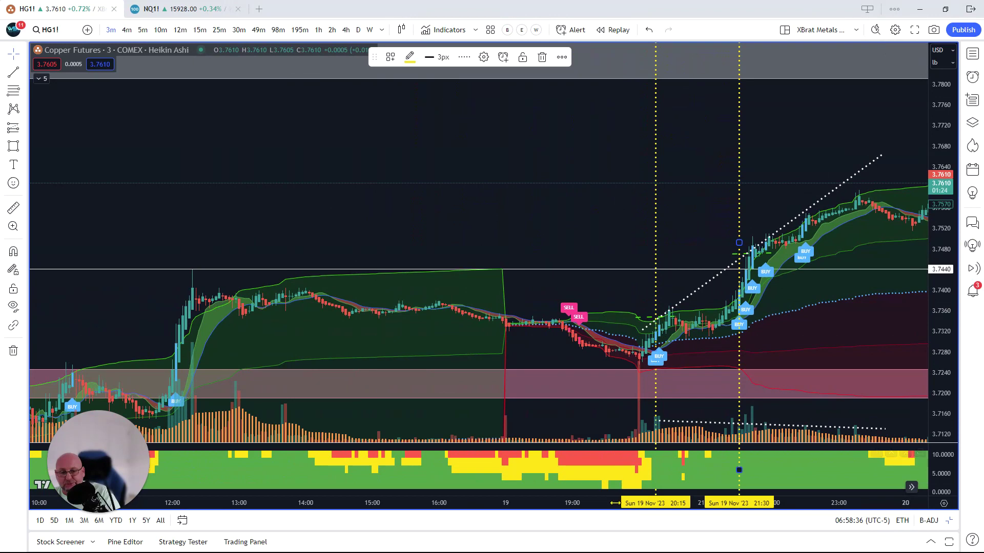
scroll(555, 308, up, 5)
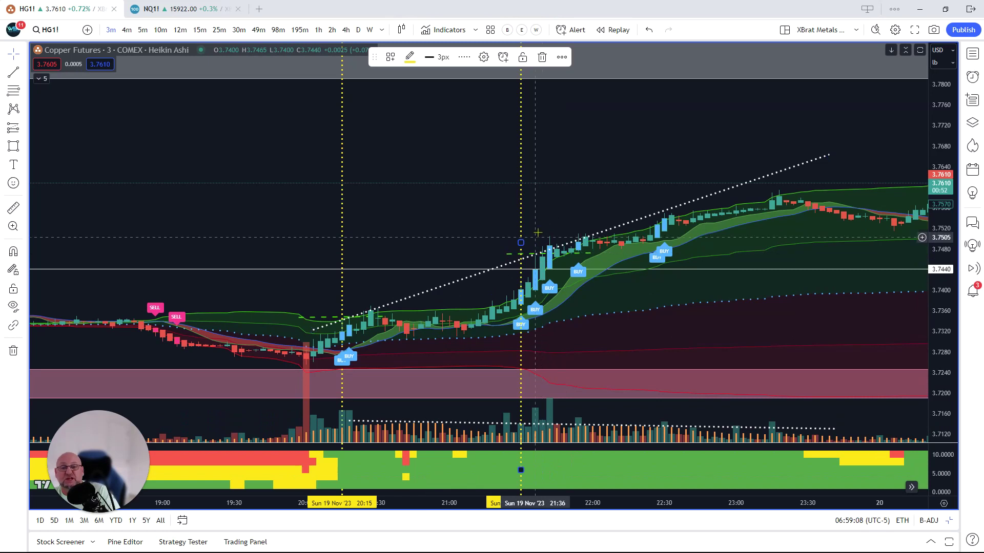
- Move the second yellow dotted vertical line to Sun 19 Nov '23 21:36 and deselect it
mouse_move(522, 213)
mouse_down()
mouse_move(544, 215)
mouse_move(535, 219)
mouse_up()
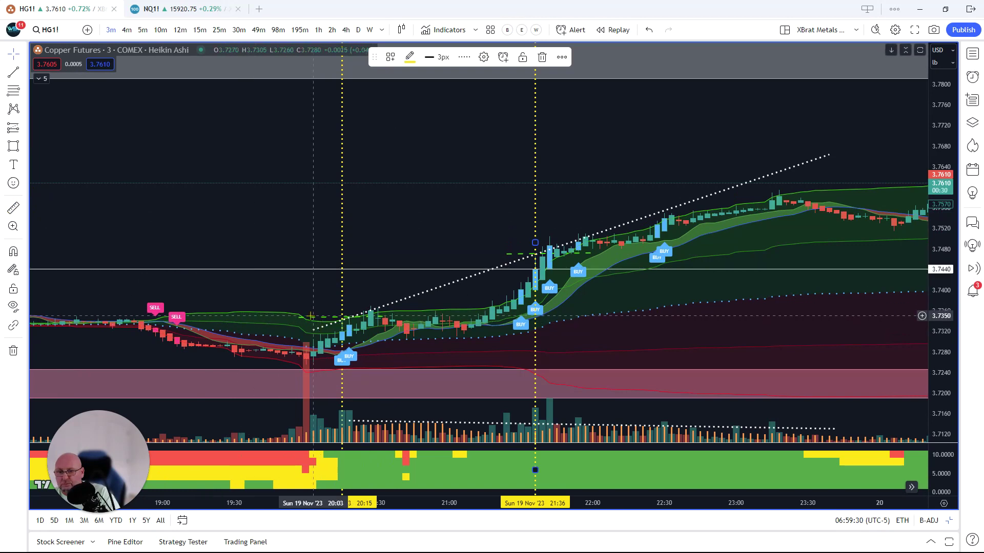
click(311, 316)
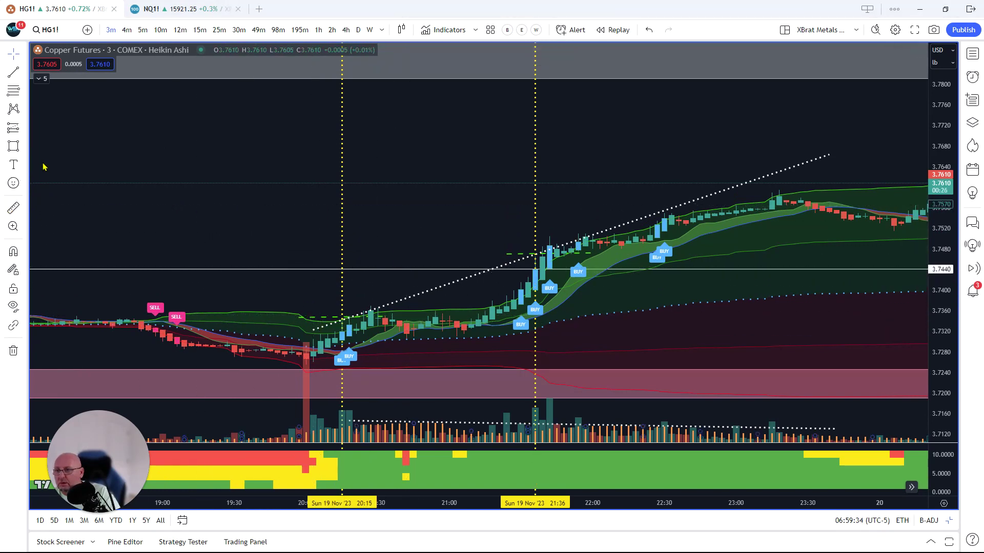
- Measure the price move from the lower green dashed level at 20:00 to the upper one at 21:39, then clear the measurement
click(13, 208)
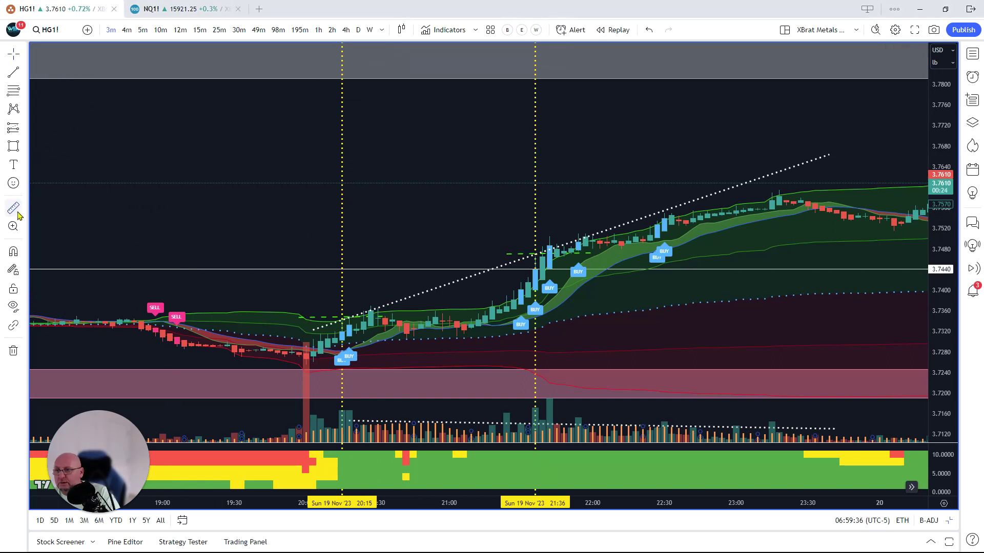
click(306, 316)
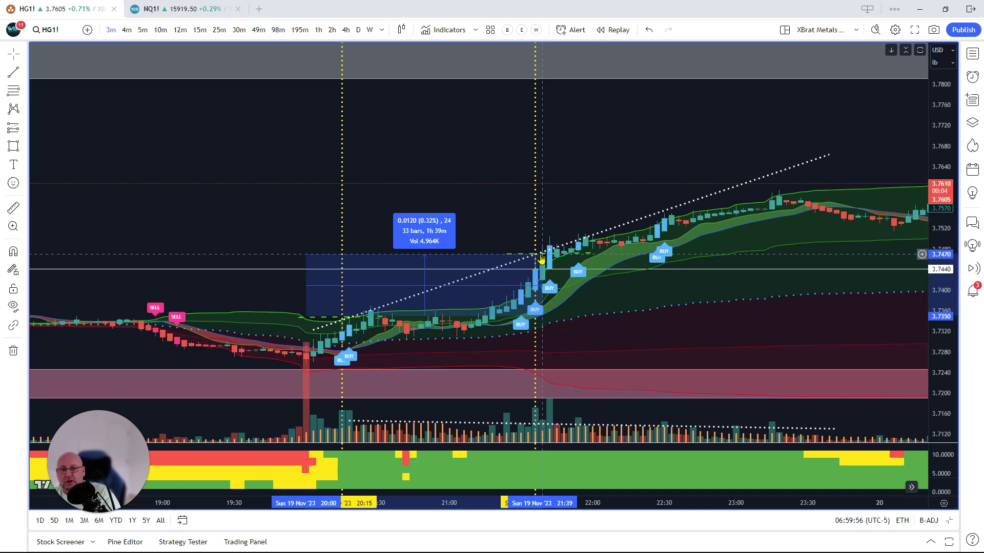
click(495, 202)
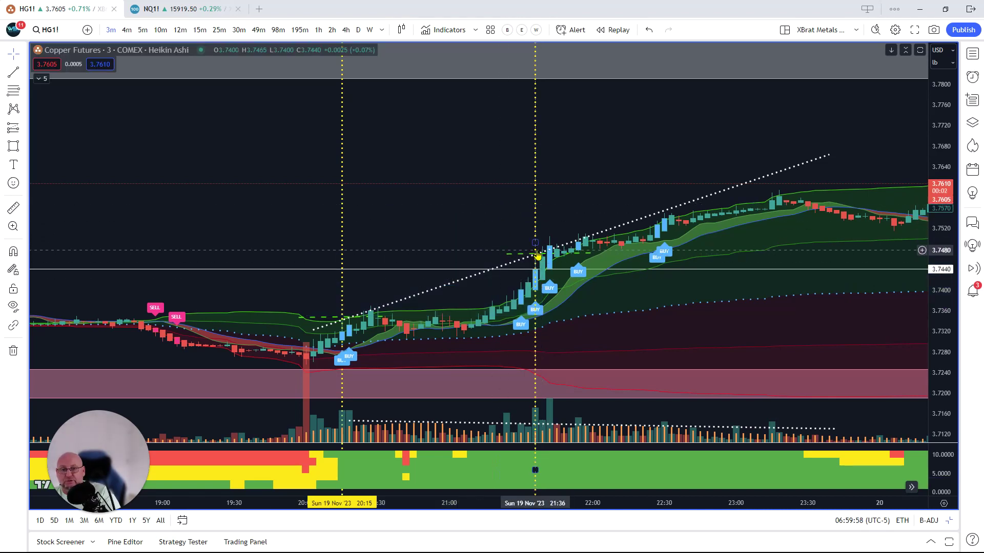
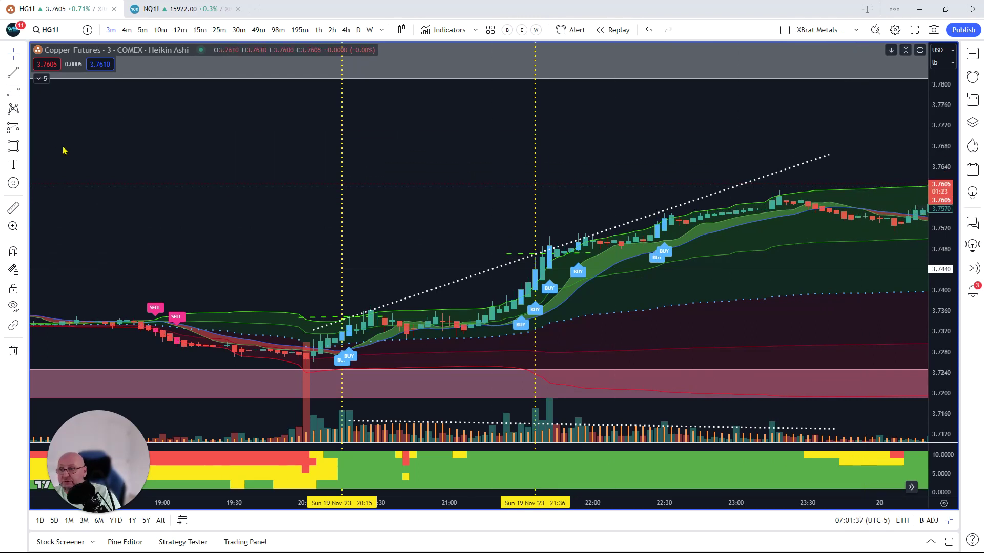
- Measure the price range from the lower green dashed line at 20:00 to the upper dashed line's end at 22:03
click(16, 207)
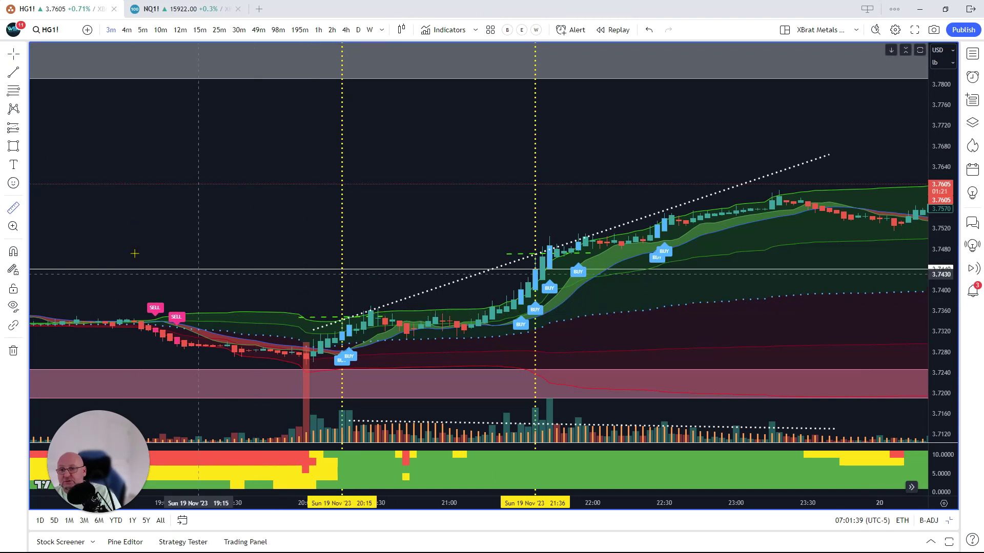
click(309, 317)
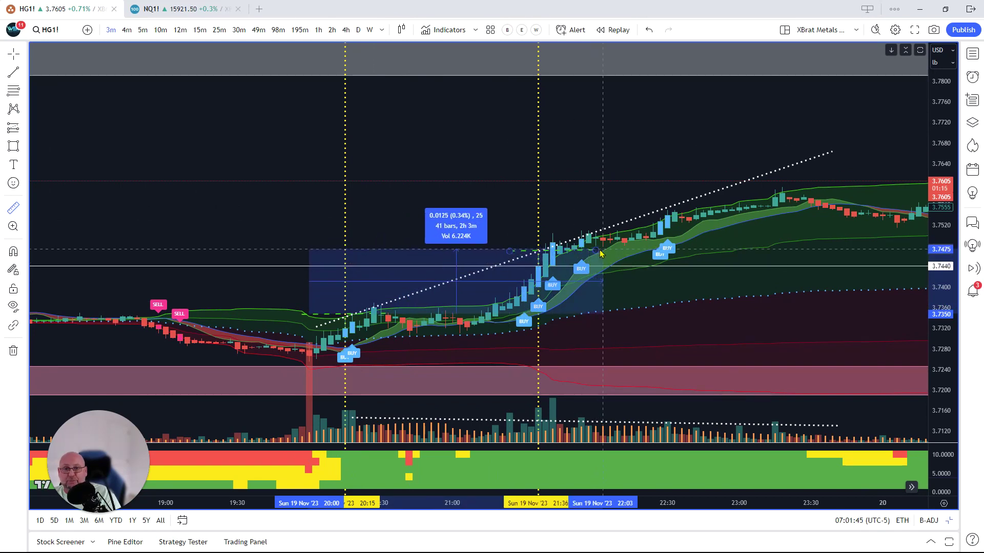
click(599, 251)
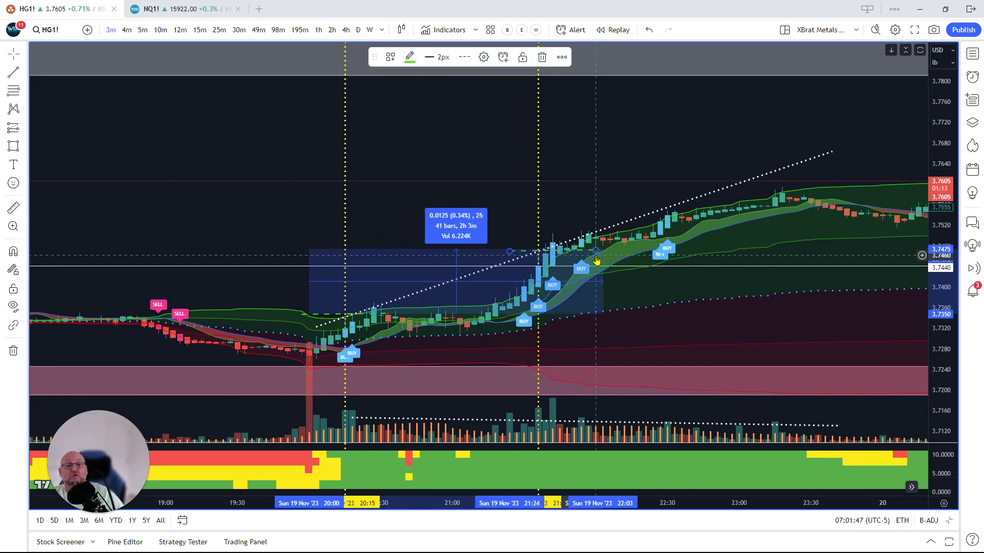
click(14, 146)
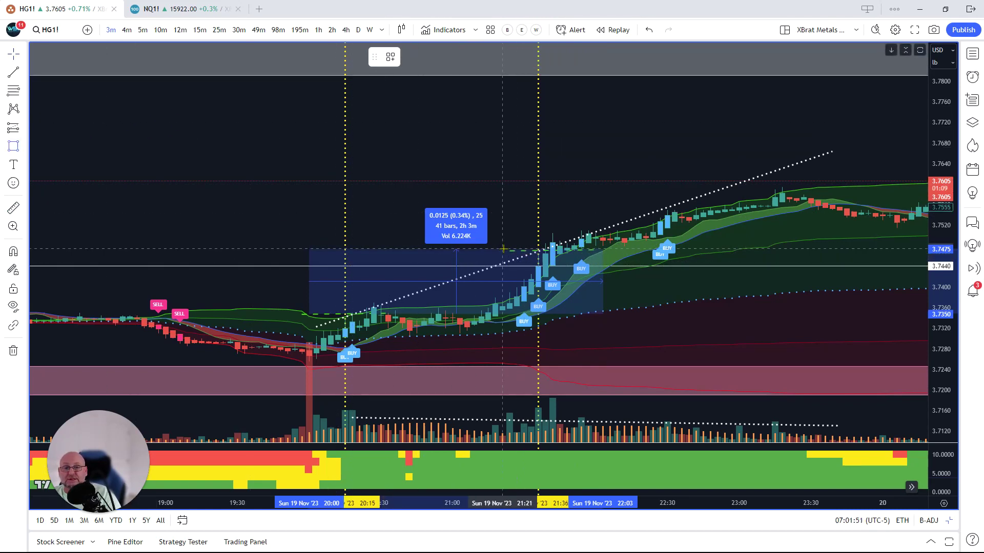
mouse_move(502, 239)
mouse_down()
mouse_move(523, 251)
mouse_move(670, 204)
mouse_move(509, 193)
mouse_move(610, 197)
mouse_up()
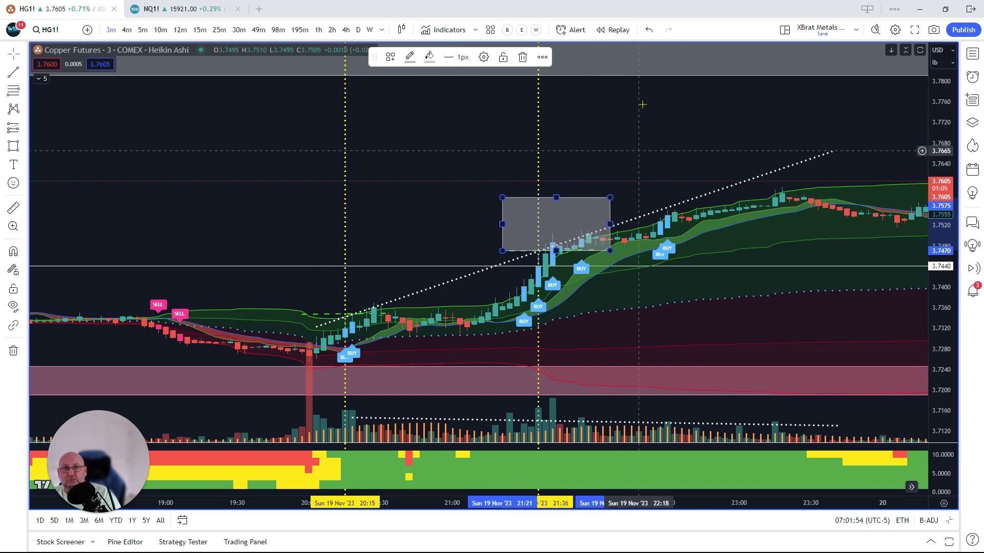
click(526, 58)
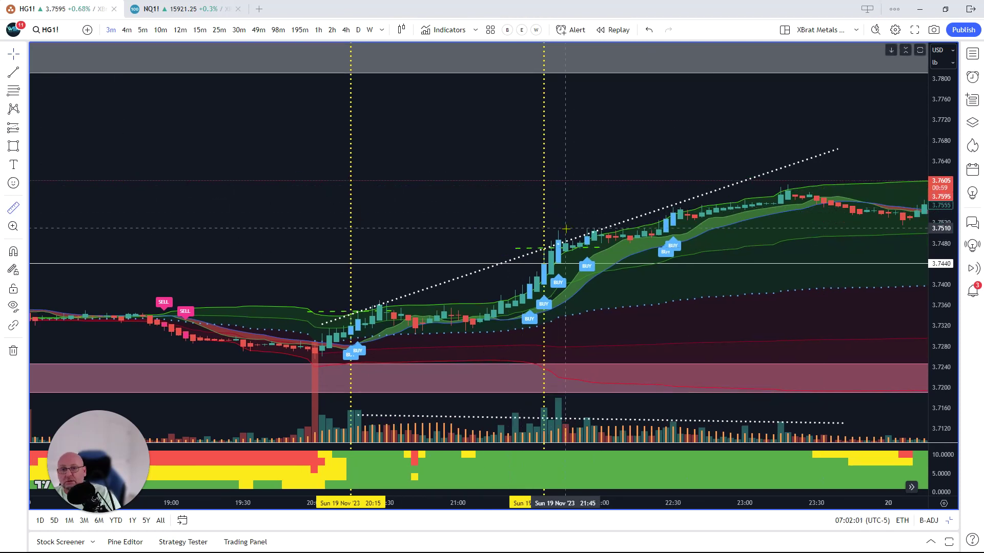
- Measure the price move from the upper green dashed level at 21:24 to 3.7560 at 23:51, then clear the measurement
click(515, 249)
click(866, 203)
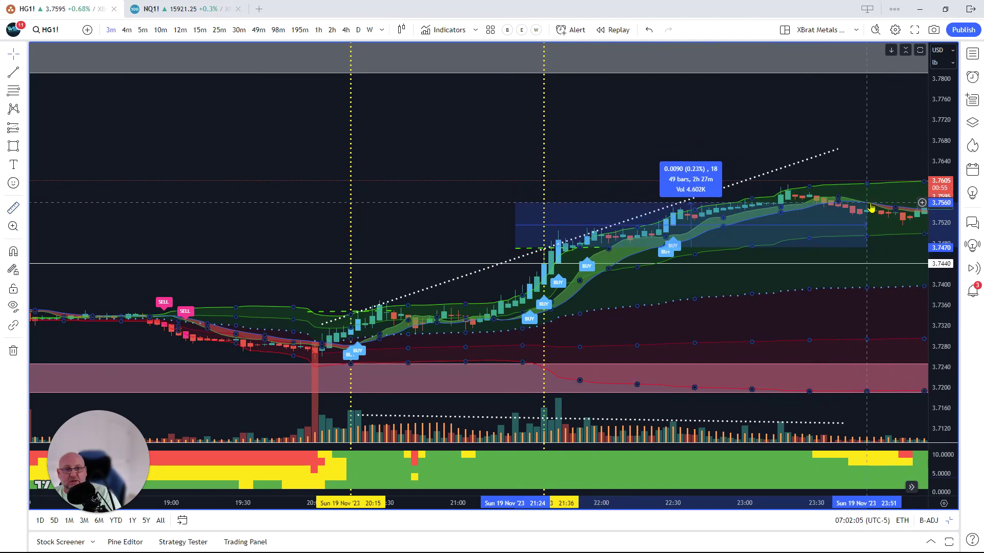
click(610, 248)
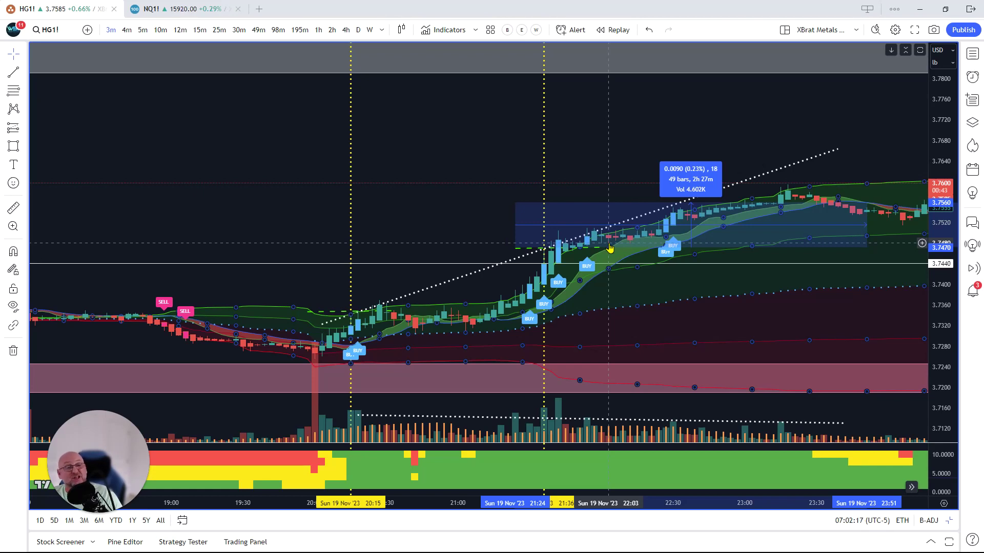
click(430, 110)
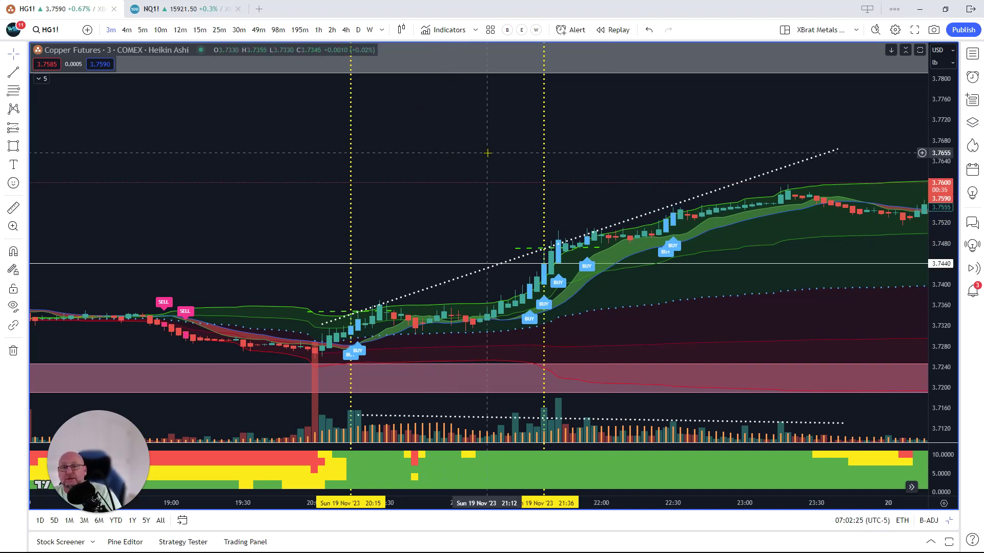
scroll(429, 110, right, 3)
scroll(439, 161, right, 2)
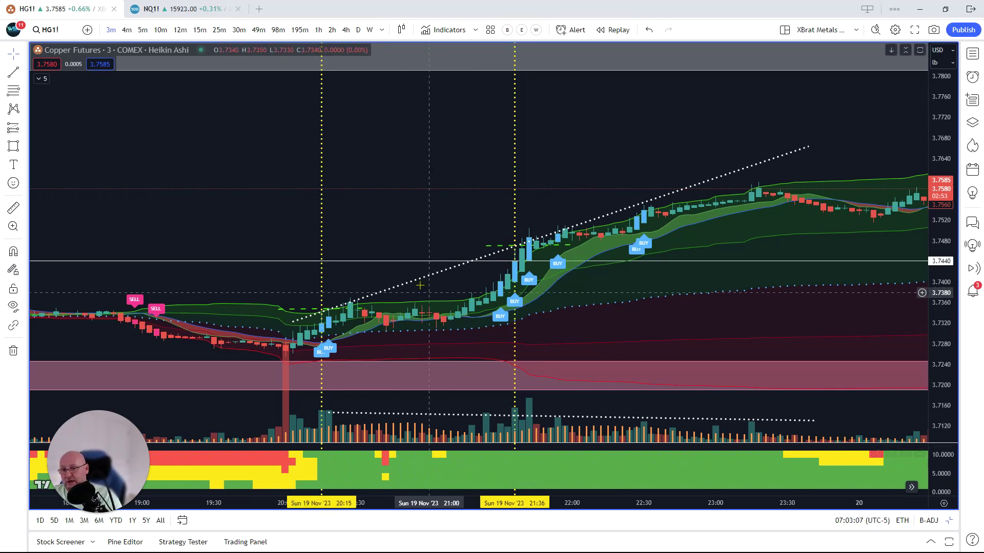
drag(384, 222, 417, 209)
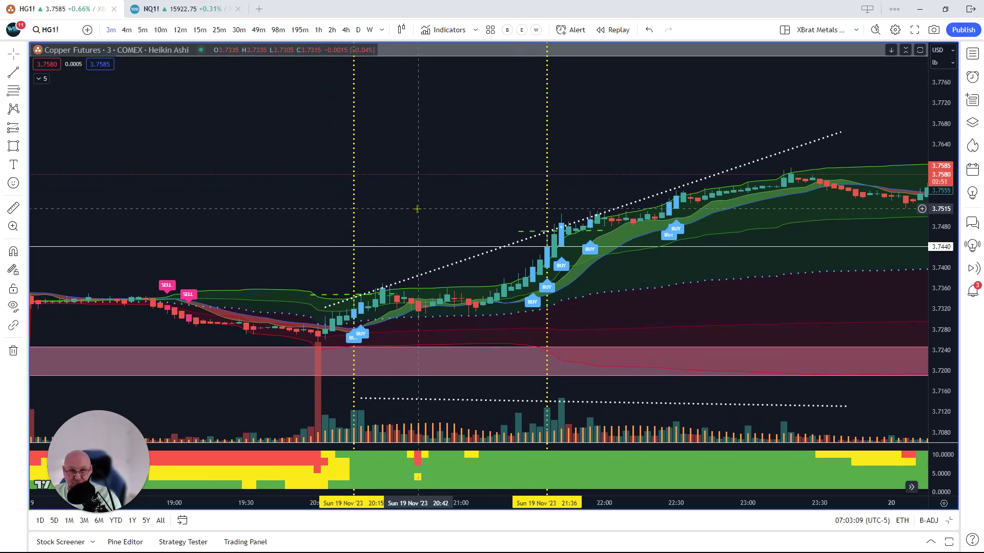